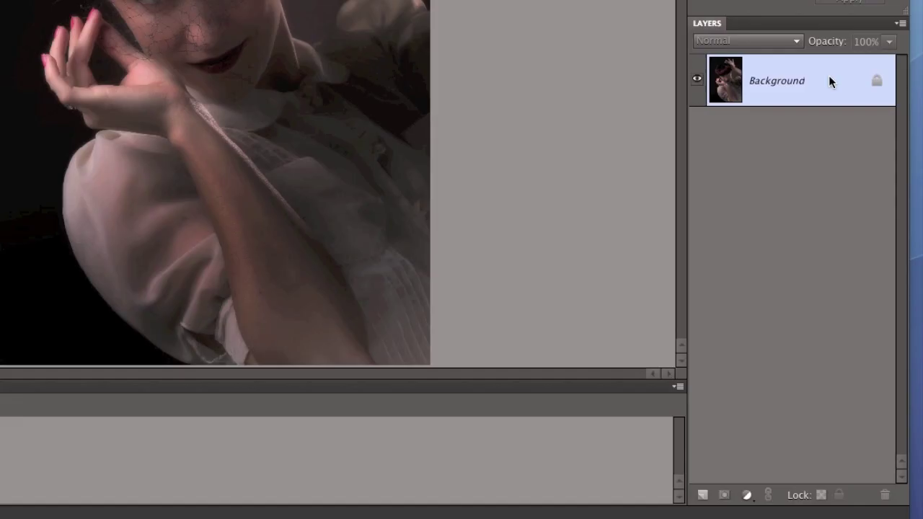
# Step: Duplicate the Background layer, hide the copy with a black layer mask, and set it to Screen
pyautogui.moveTo(775, 260); pyautogui.dragTo(702, 498)
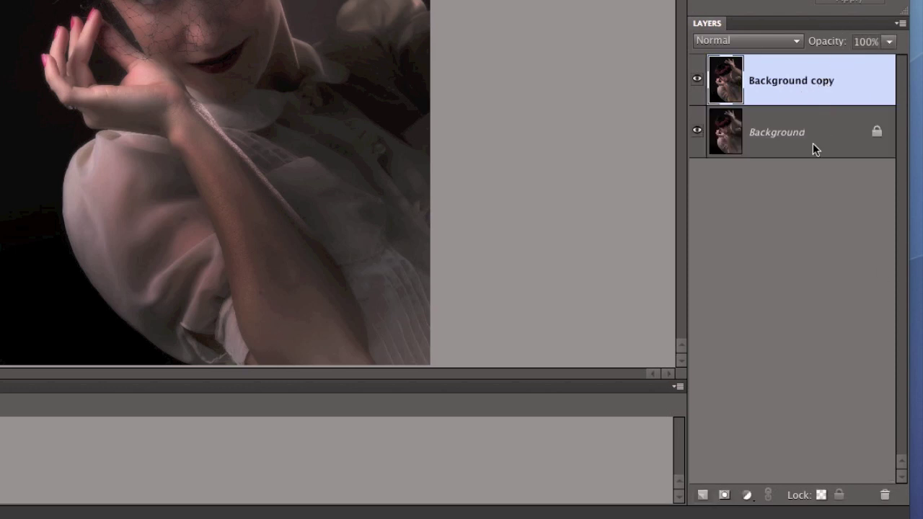
pyautogui.keyDown('alt'); pyautogui.click(725, 496); pyautogui.keyUp('alt')
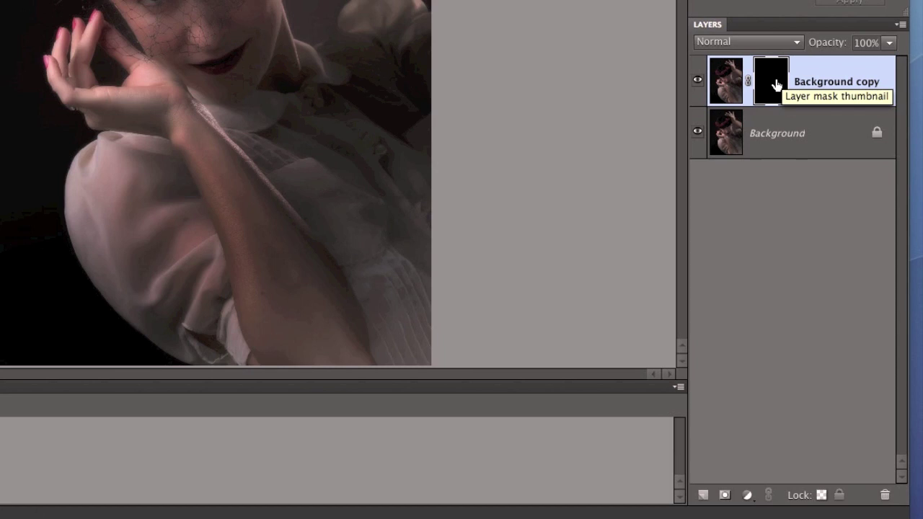
pyautogui.click(792, 41)
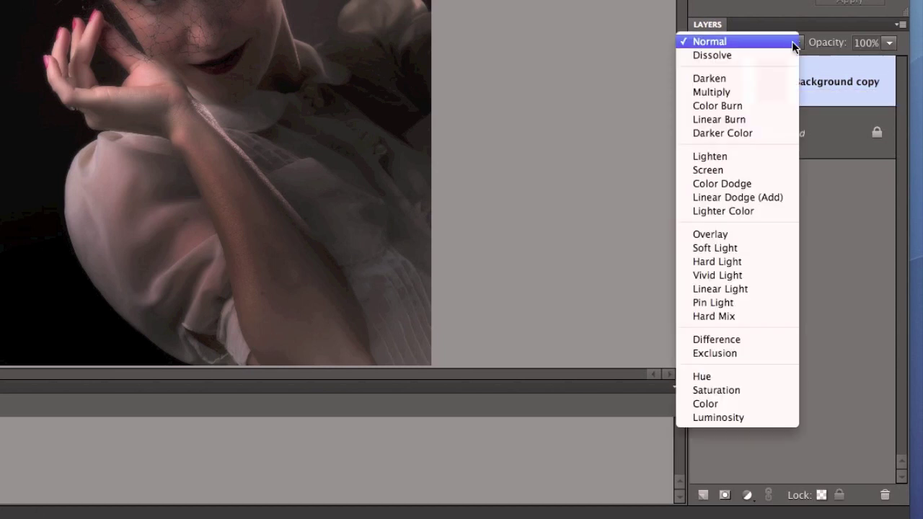
pyautogui.click(760, 169)
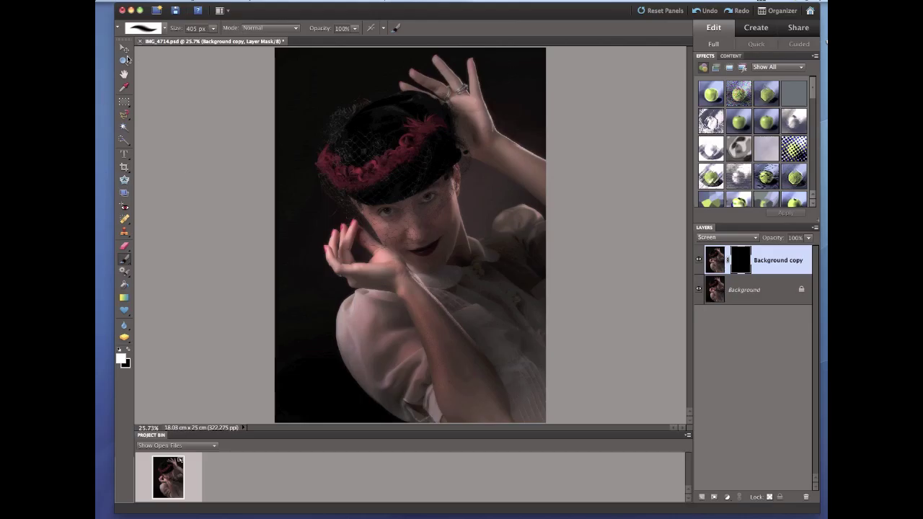
# Step: Zoom in on the eyes to 200% and shrink the Brush tool to 37 px
pyautogui.click(124, 61)
pyautogui.click(370, 199)
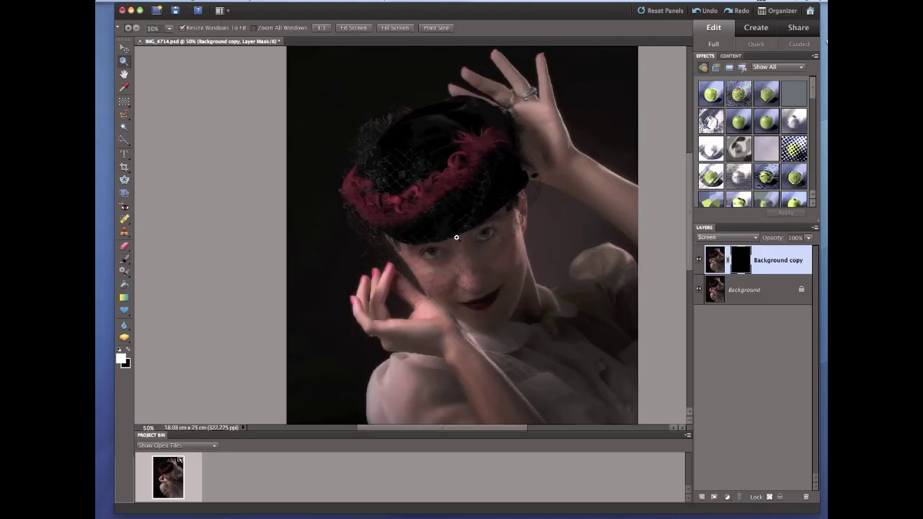
pyautogui.click(493, 257)
pyautogui.click(494, 257)
pyautogui.click(525, 274)
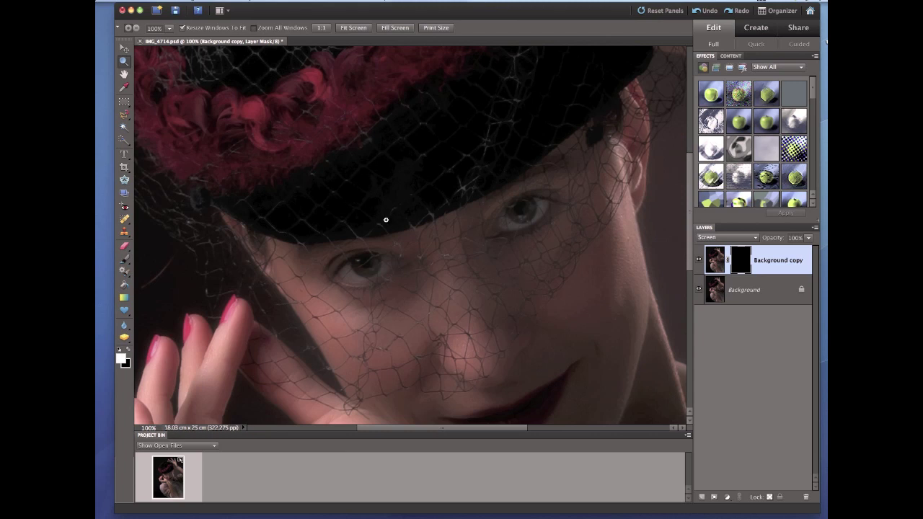
pyautogui.click(124, 258)
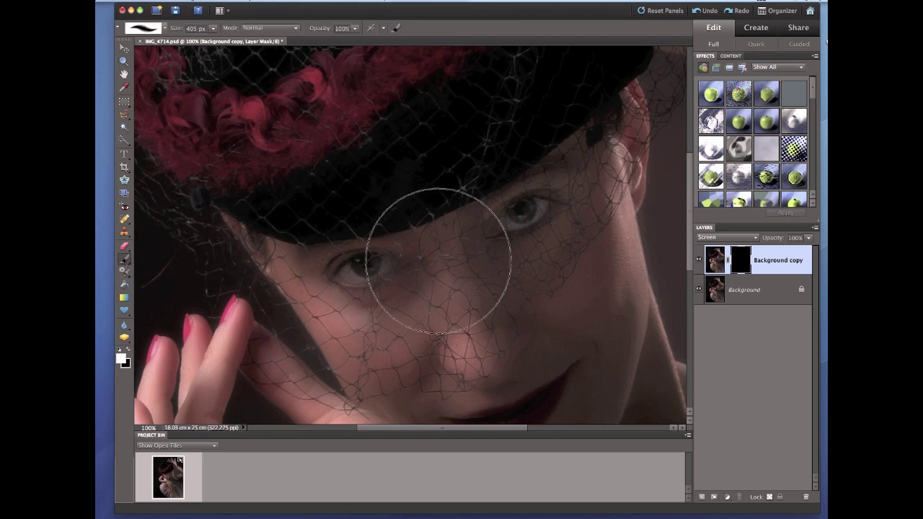
pyautogui.click(124, 61)
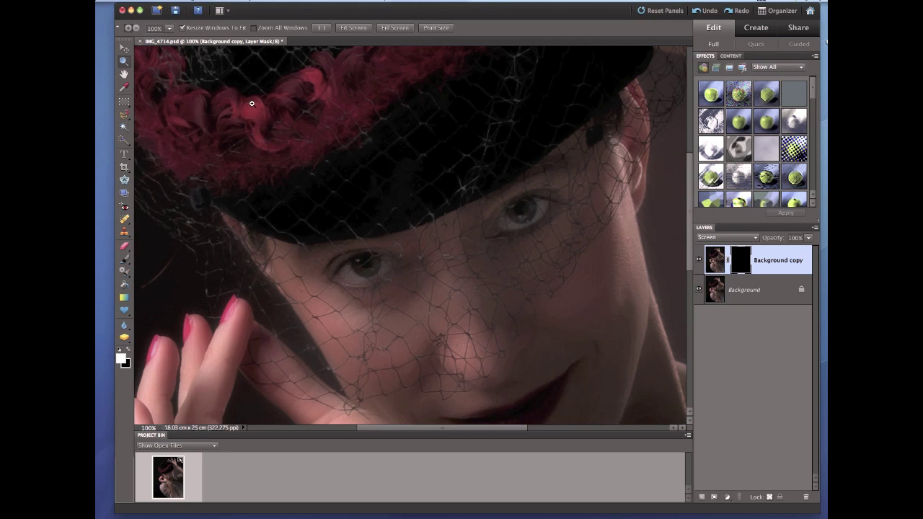
pyautogui.click(413, 219)
pyautogui.scroll(-3, 467, 284)
pyautogui.hscroll(2, 467, 284)
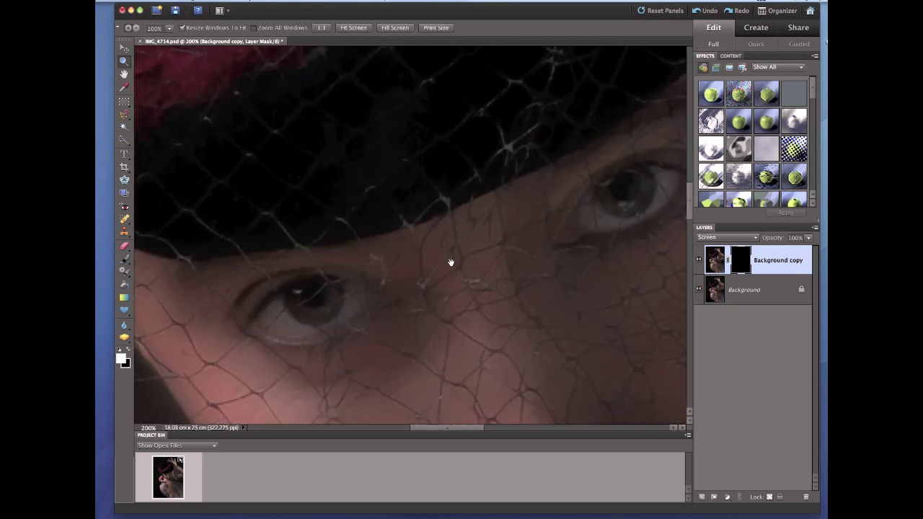
pyautogui.click(126, 259)
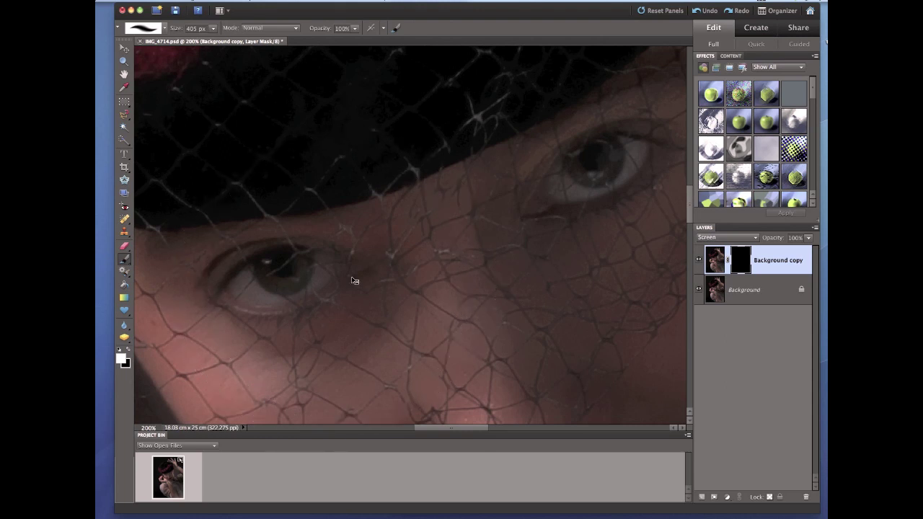
pyautogui.moveTo(351, 277)
pyautogui.mouseDown()
pyautogui.moveTo(226, 289)
pyautogui.moveTo(180, 304)
pyautogui.mouseUp()
# Step: Paint white into the mask over both eyes, then paint black to remove the nose-bridge spill
pyautogui.click(334, 269)
pyautogui.moveTo(333, 268)
pyautogui.mouseDown()
pyautogui.moveTo(287, 265)
pyautogui.moveTo(235, 290)
pyautogui.moveTo(310, 280)
pyautogui.moveTo(315, 265)
pyautogui.moveTo(263, 269)
pyautogui.moveTo(255, 279)
pyautogui.mouseUp()
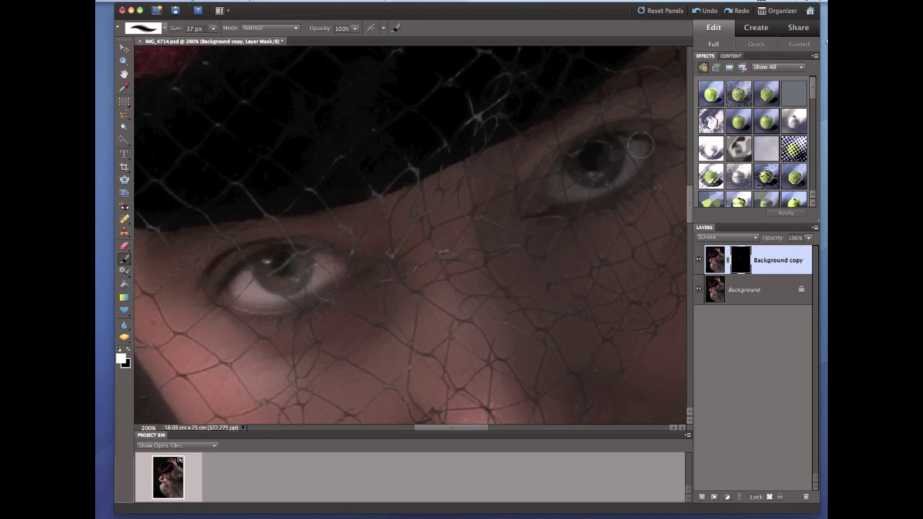
pyautogui.moveTo(638, 147)
pyautogui.mouseDown()
pyautogui.moveTo(602, 152)
pyautogui.moveTo(559, 187)
pyautogui.moveTo(593, 159)
pyautogui.moveTo(631, 152)
pyautogui.moveTo(582, 187)
pyautogui.moveTo(603, 186)
pyautogui.moveTo(617, 161)
pyautogui.mouseUp()
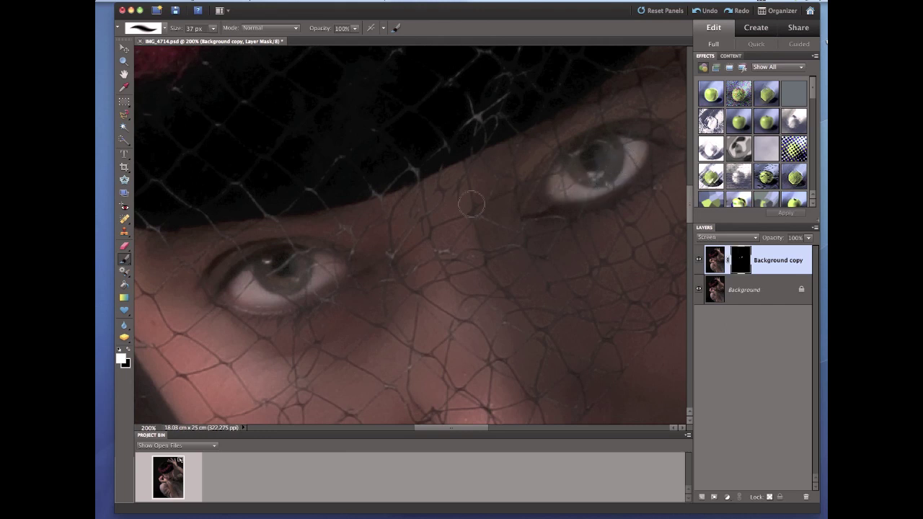
pyautogui.moveTo(348, 244); pyautogui.dragTo(389, 248)
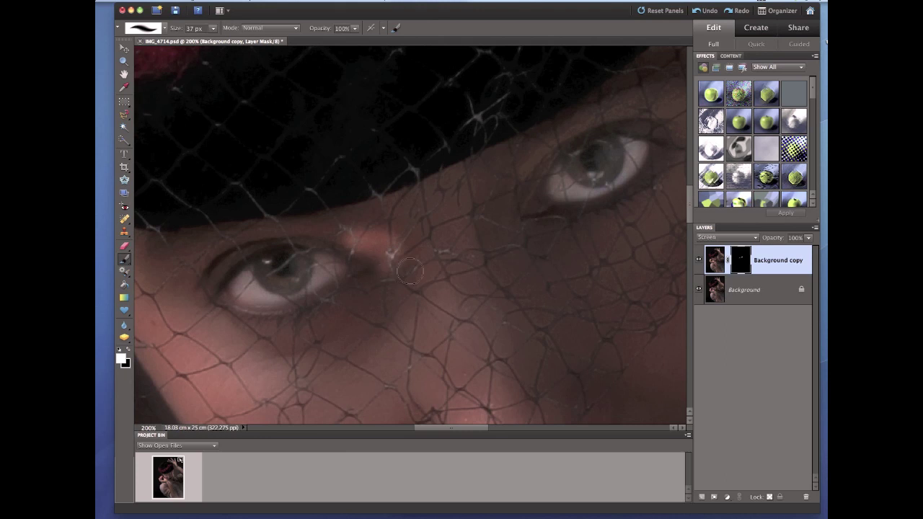
pyautogui.click(126, 350)
pyautogui.moveTo(346, 236)
pyautogui.mouseDown()
pyautogui.moveTo(376, 251)
pyautogui.moveTo(396, 279)
pyautogui.moveTo(384, 225)
pyautogui.moveTo(369, 235)
pyautogui.moveTo(382, 230)
pyautogui.moveTo(418, 267)
pyautogui.mouseUp()
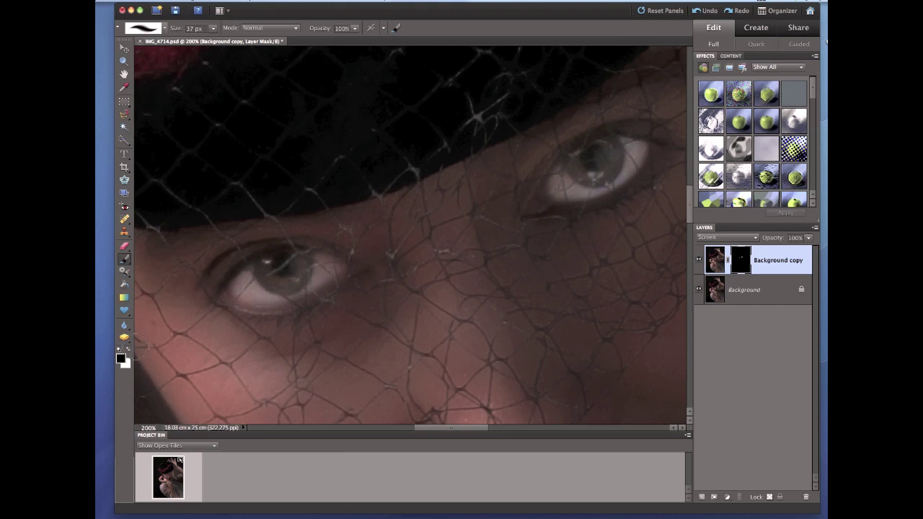
# Step: Zoom out to 25% to show the whole portrait and lower the eye layer's opacity slightly
pyautogui.click(125, 60)
pyautogui.keyDown('alt'); pyautogui.click(444, 299); pyautogui.keyUp('alt')
pyautogui.keyDown('alt'); pyautogui.click(446, 300); pyautogui.keyUp('alt')
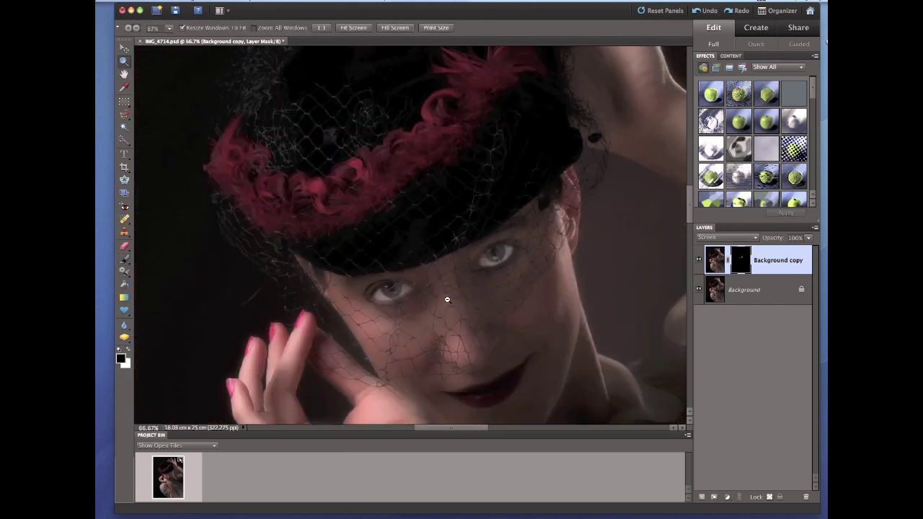
pyautogui.keyDown('alt'); pyautogui.click(447, 298); pyautogui.keyUp('alt')
pyautogui.keyDown('alt'); pyautogui.click(439, 297); pyautogui.keyUp('alt')
pyautogui.keyDown('alt'); pyautogui.click(454, 302); pyautogui.keyUp('alt')
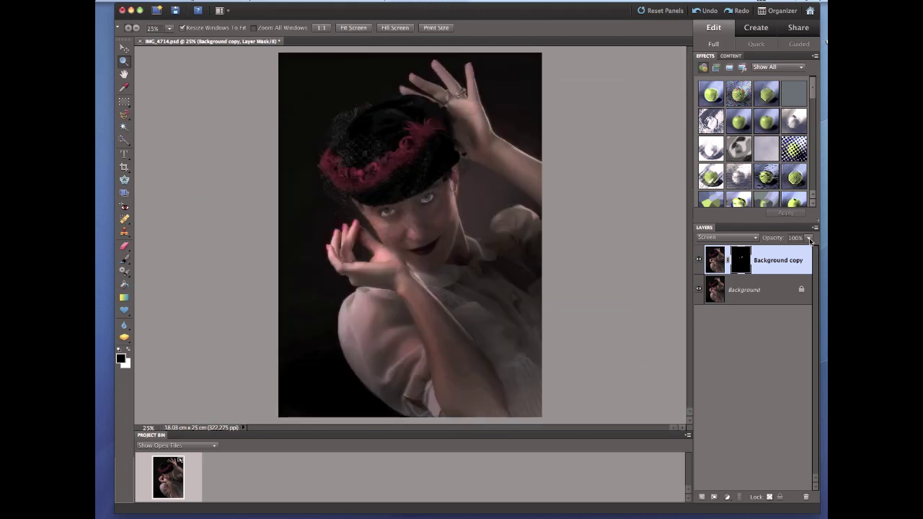
pyautogui.moveTo(809, 240)
pyautogui.mouseDown()
pyautogui.moveTo(799, 252)
pyautogui.moveTo(807, 251)
pyautogui.moveTo(770, 250)
pyautogui.moveTo(816, 253)
pyautogui.mouseUp()
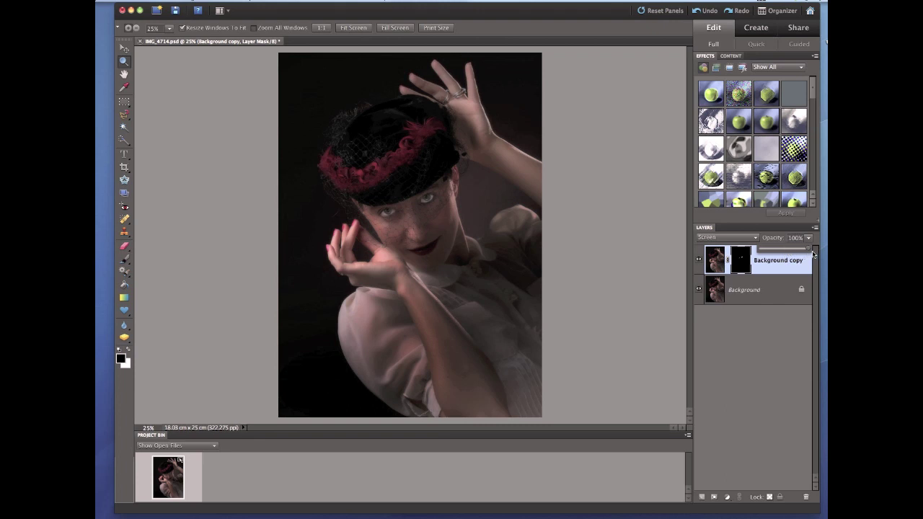
# Step: Duplicate Background again as Background copy 2 with a black mask and Screen blending
pyautogui.click(769, 290)
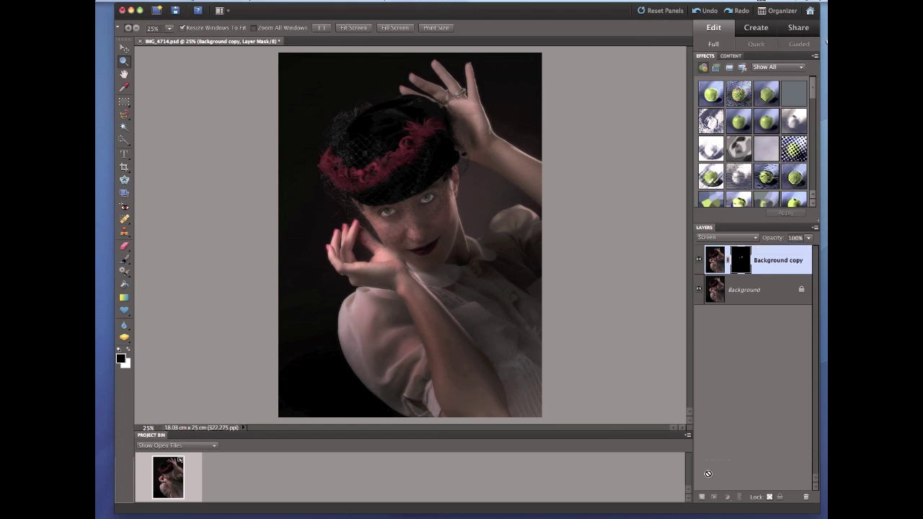
pyautogui.click(701, 496)
pyautogui.press('x')
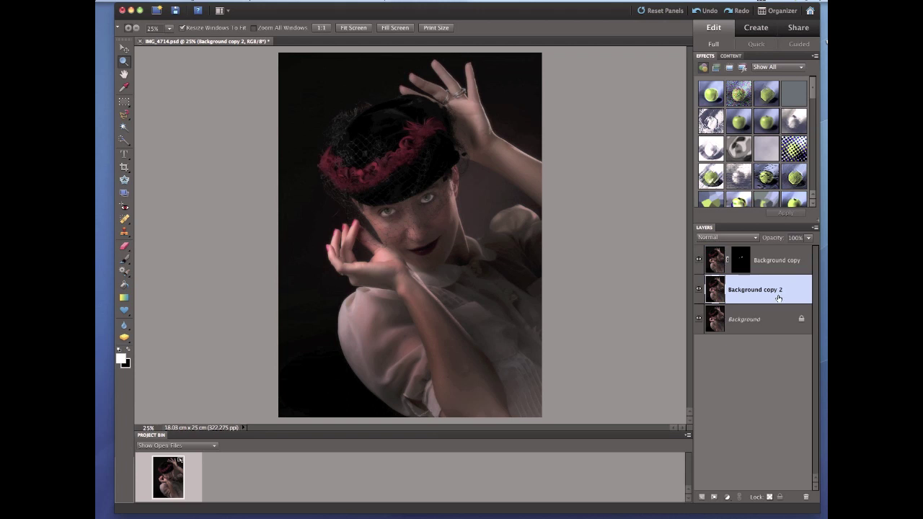
pyautogui.keyDown('alt'); pyautogui.click(713, 498); pyautogui.keyUp('alt')
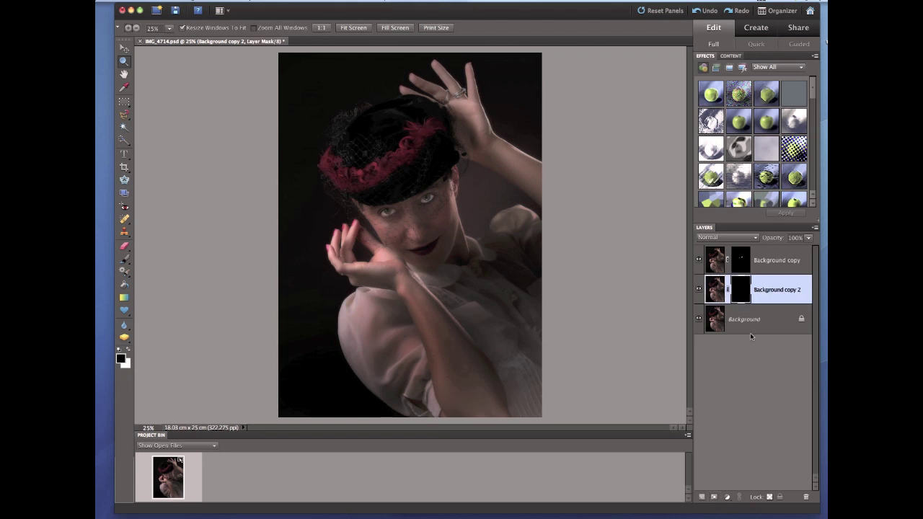
pyautogui.click(757, 239)
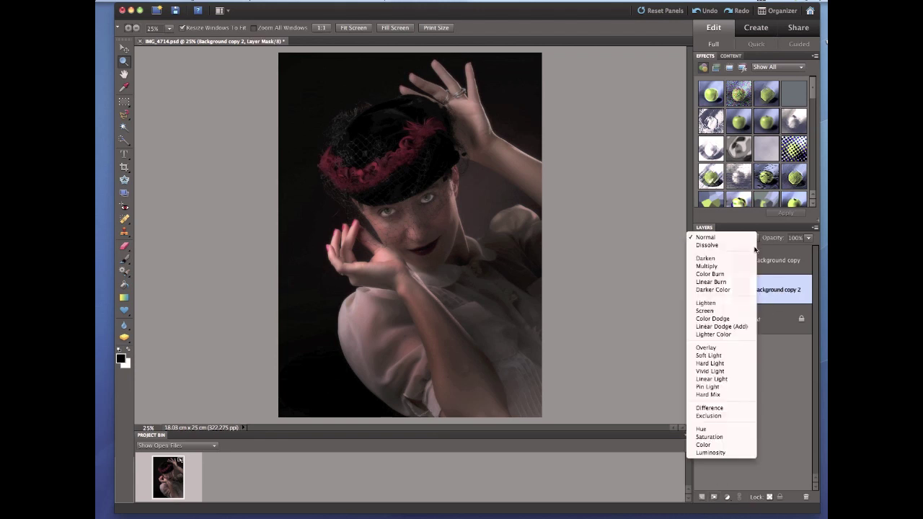
pyautogui.click(740, 315)
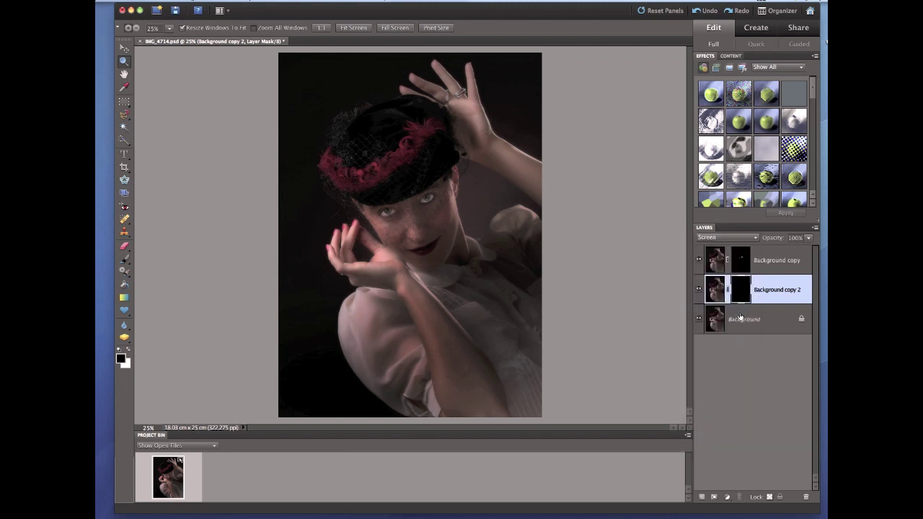
# Step: With a 429 px white brush, paint a straight stroke from the raised arm to the lower hand
pyautogui.click(125, 259)
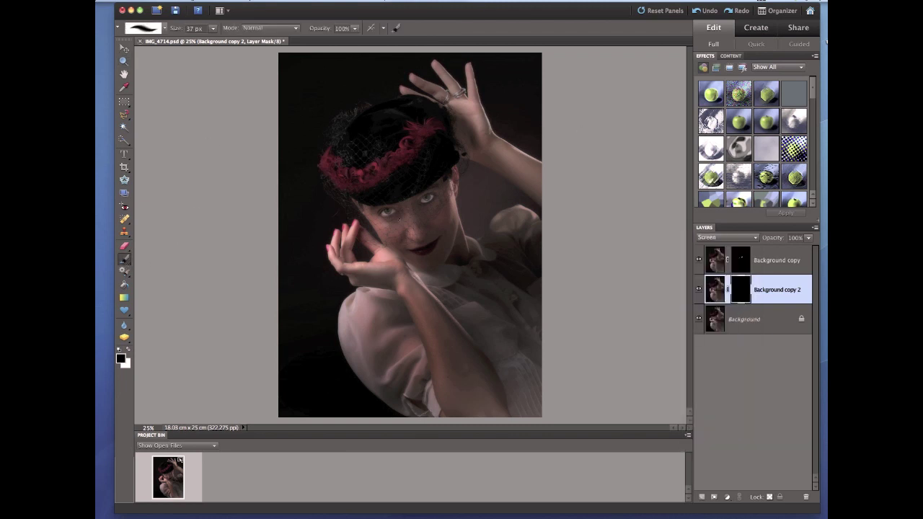
pyautogui.press(']')
pyautogui.press(']')
pyautogui.press(']')
pyautogui.press(']')
pyautogui.press(']')
pyautogui.press(']')
pyautogui.press(']')
pyautogui.press(']')
pyautogui.click(128, 352)
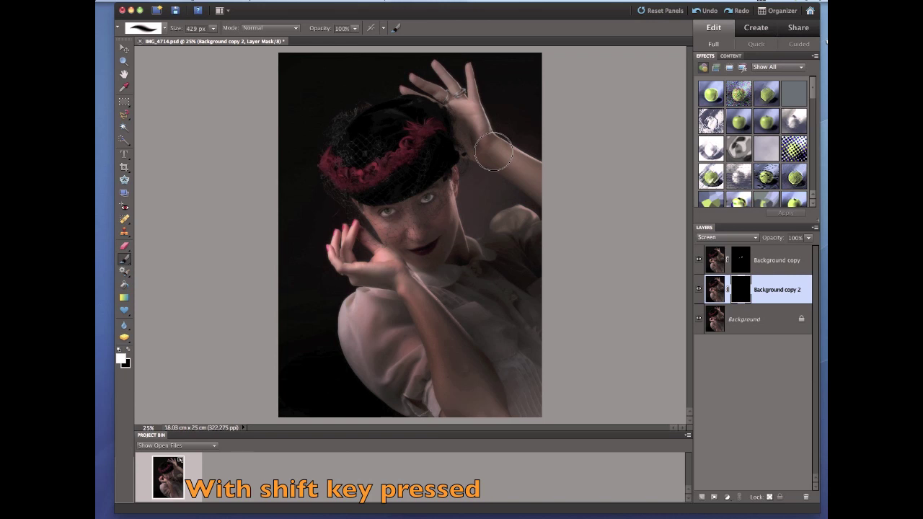
pyautogui.keyDown('shift'); pyautogui.click(494, 152); pyautogui.keyUp('shift')
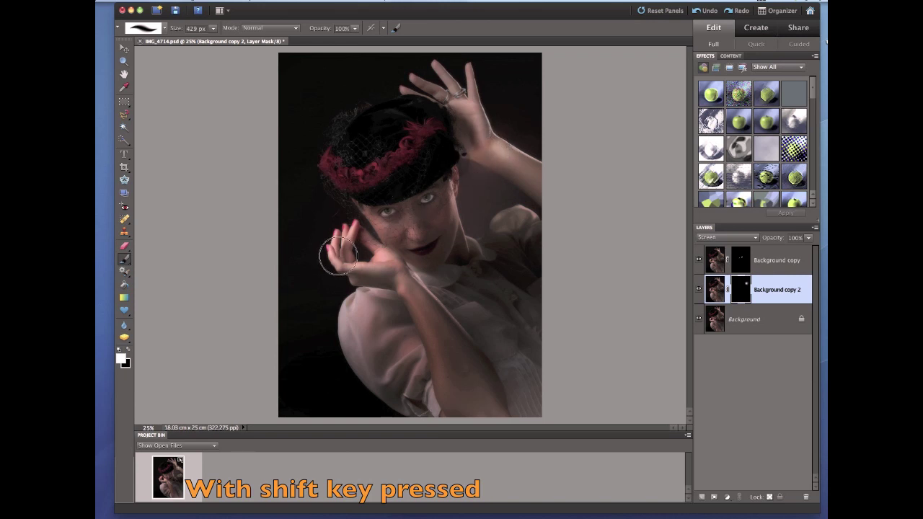
pyautogui.keyDown('shift'); pyautogui.click(330, 261); pyautogui.keyUp('shift')
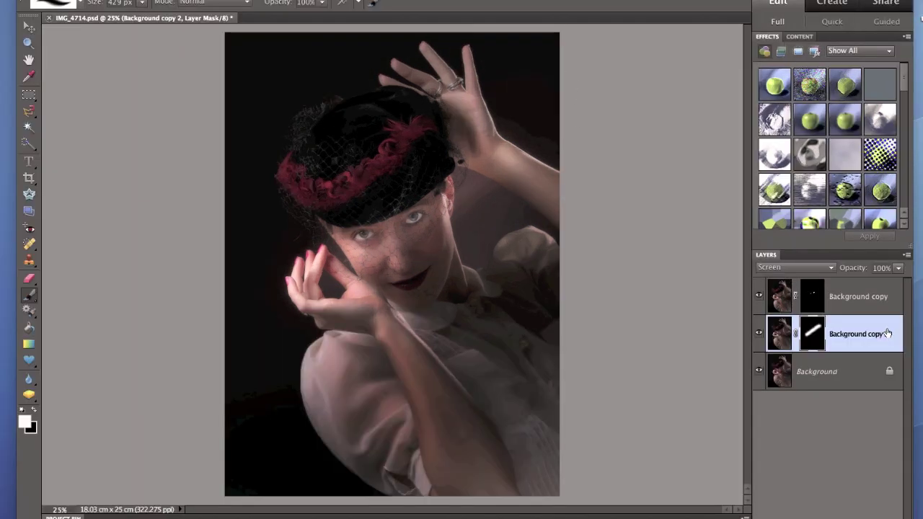
# Step: Lower Background copy 2's opacity to about 69%, then select Background copy and bring up its opacity control
pyautogui.click(899, 269)
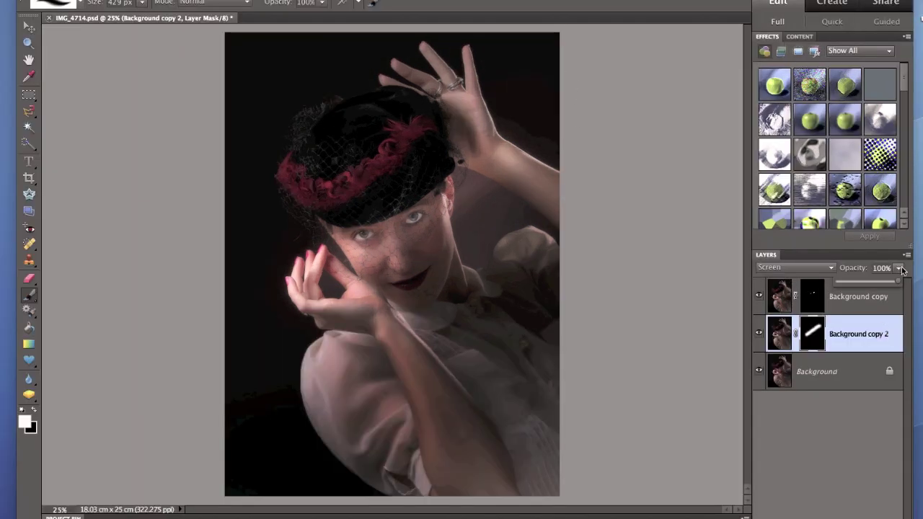
pyautogui.moveTo(898, 283); pyautogui.dragTo(863, 283)
pyautogui.click(878, 302)
pyautogui.click(898, 268)
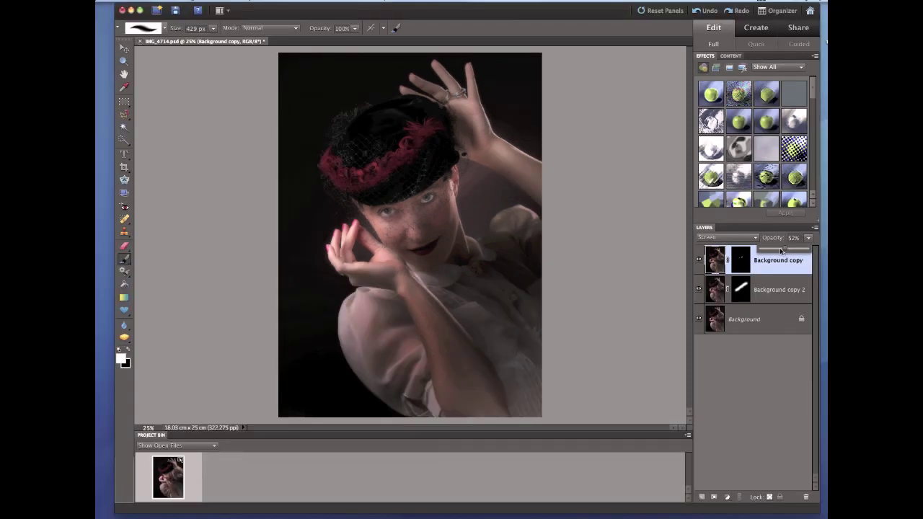